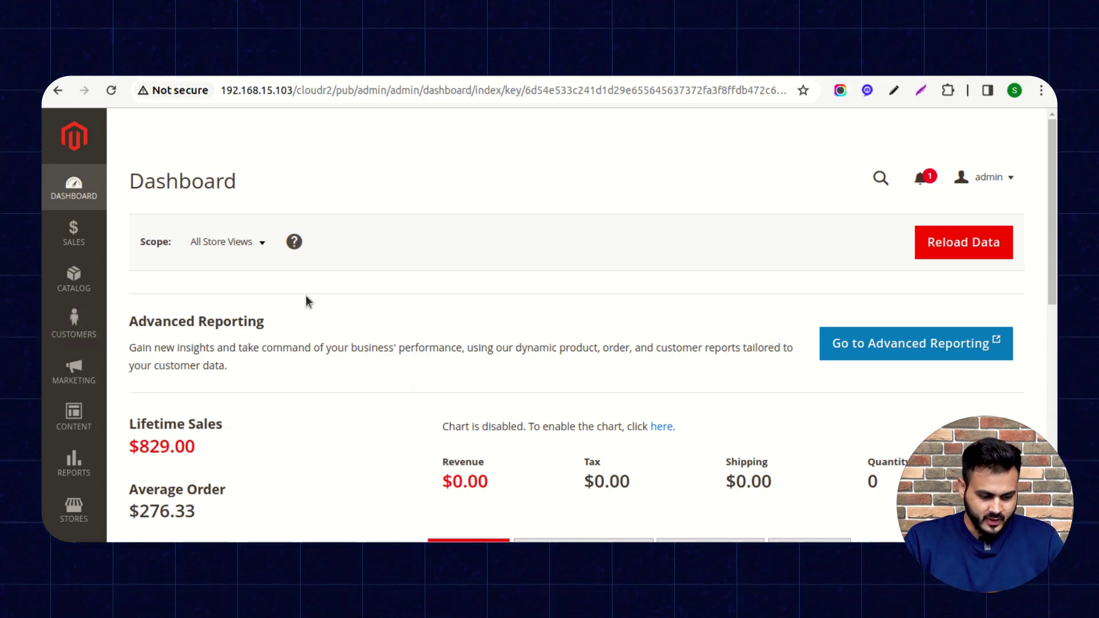
pyautogui.scroll(-2, 258, 343)
pyautogui.scroll(-1, 172, 360)
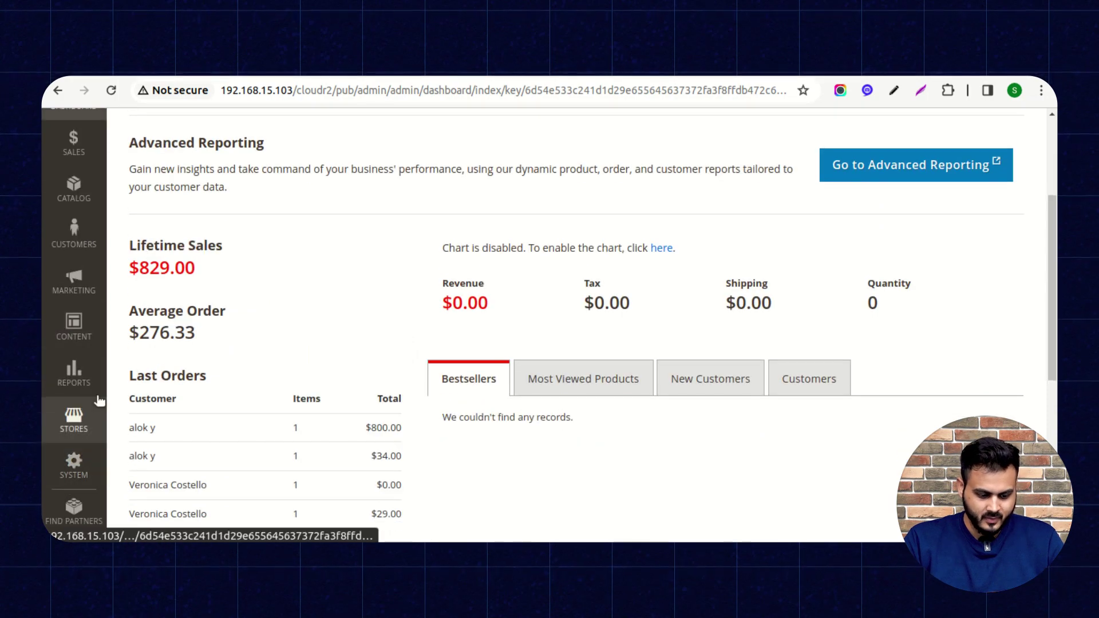
# - Navigate through Stores > Settings > Configuration to the Webkul Cloudflare R2 Storage settings
pyautogui.click(74, 464)
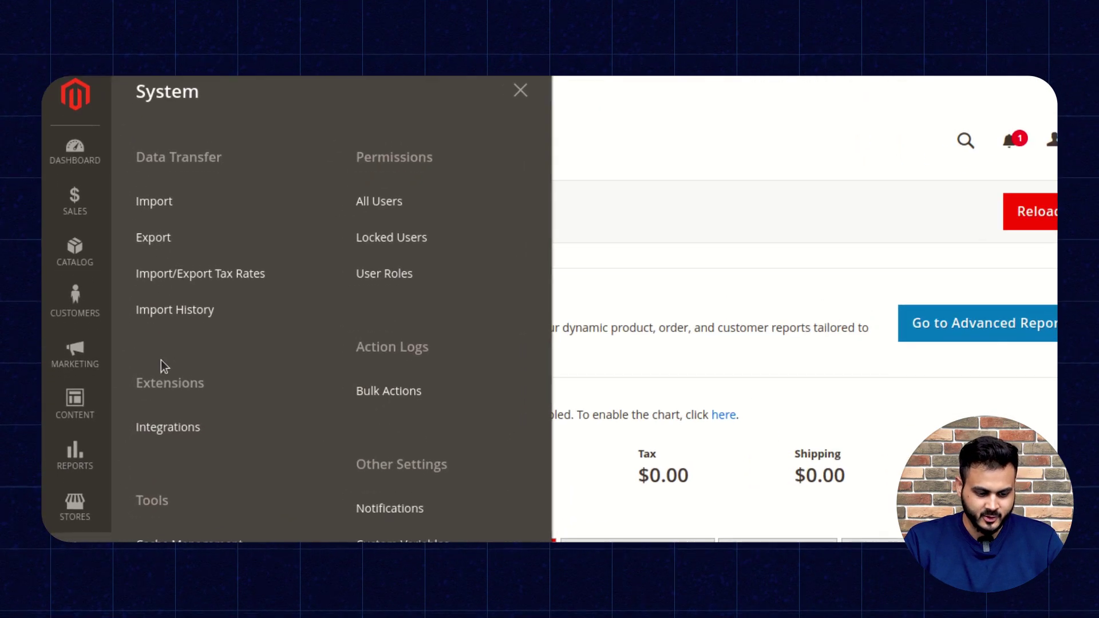
pyautogui.click(75, 507)
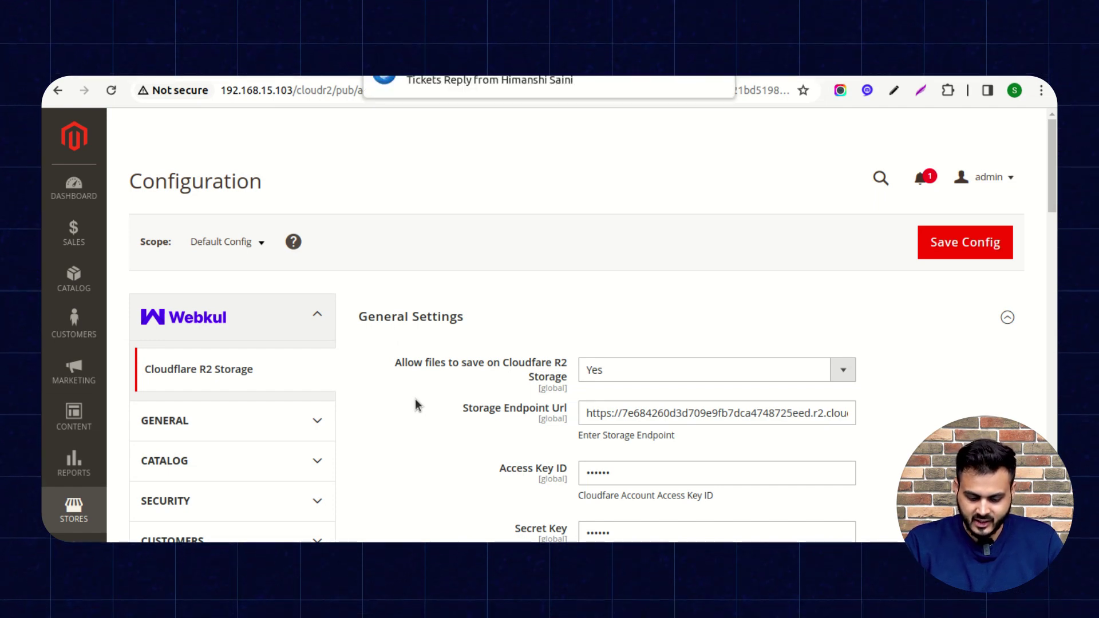
pyautogui.scroll(-1, 415, 399)
pyautogui.scroll(-1, 415, 398)
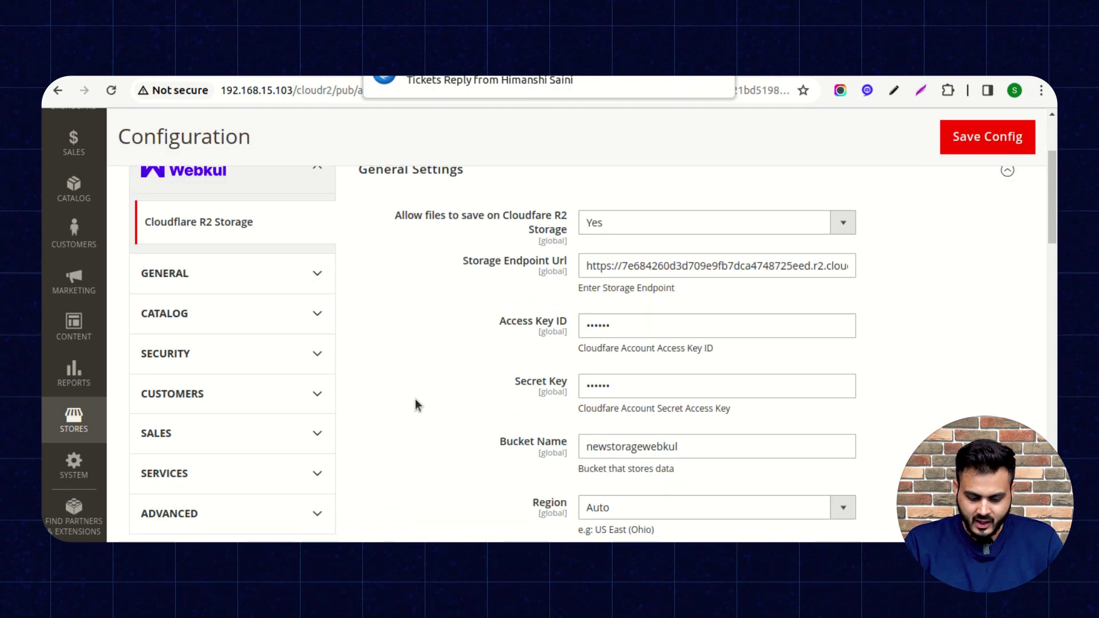
pyautogui.scroll(-1, 415, 399)
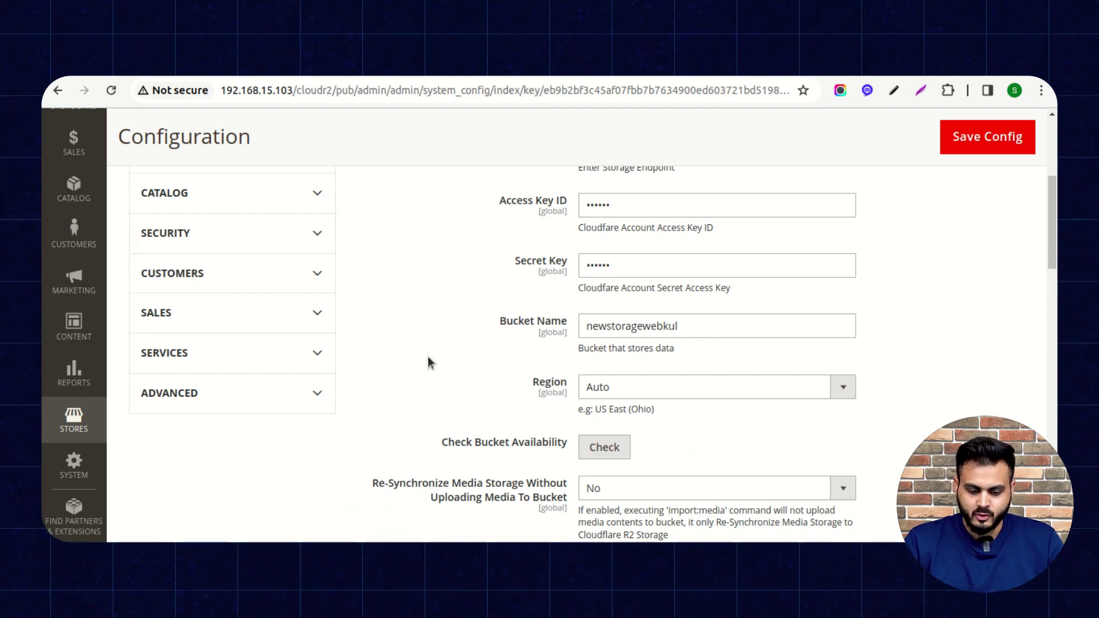
pyautogui.scroll(1, 428, 357)
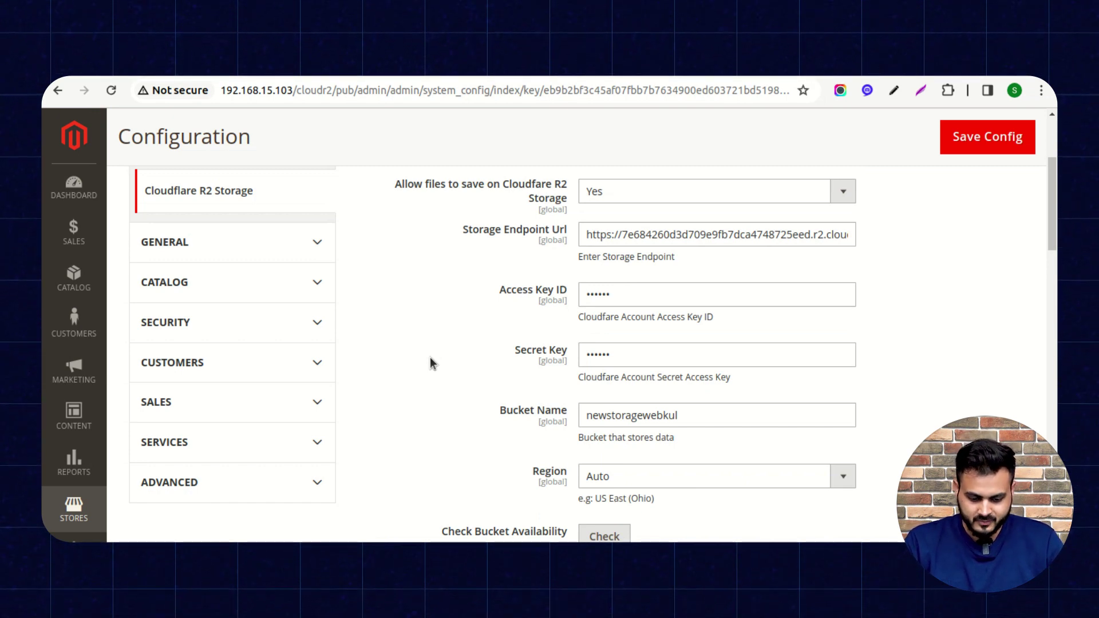
pyautogui.scroll(-3, 422, 341)
pyautogui.scroll(-2, 423, 341)
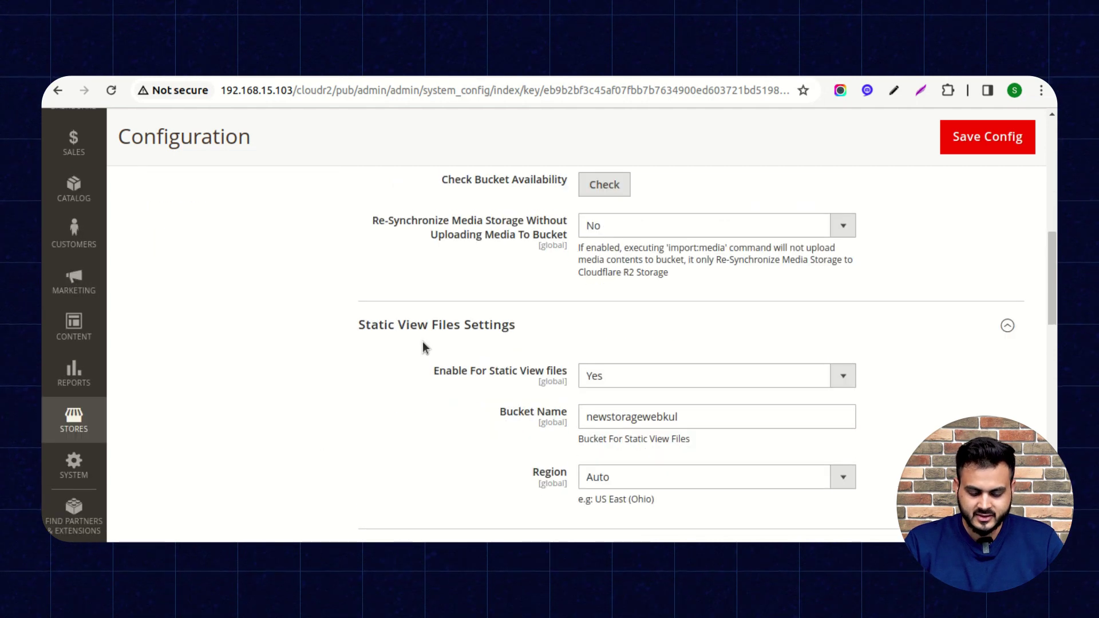
pyautogui.scroll(-1, 356, 352)
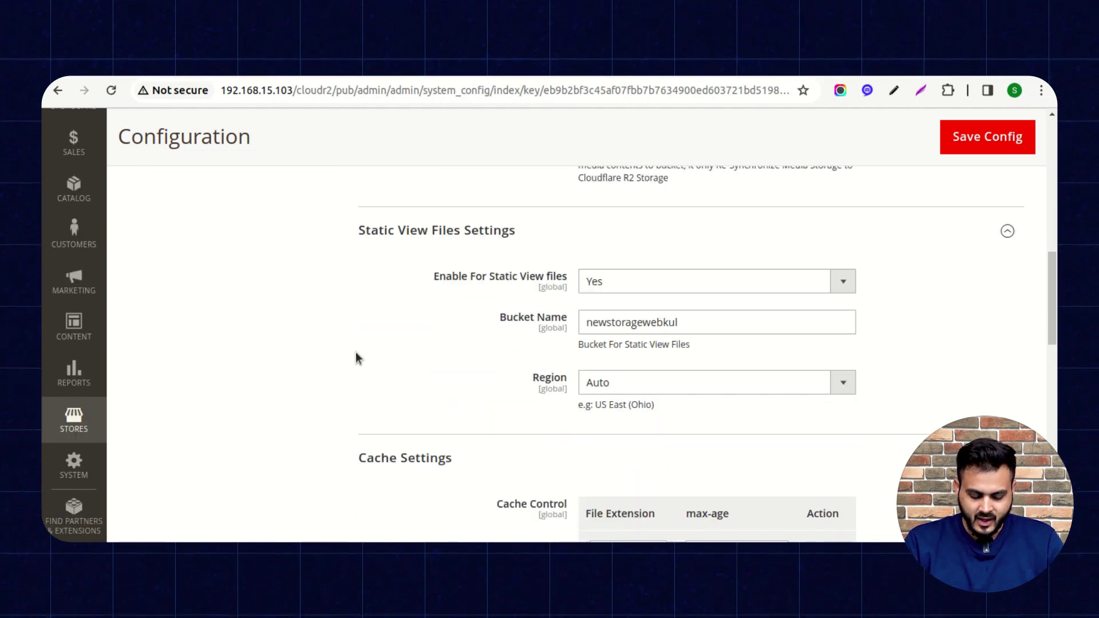
pyautogui.scroll(-1, 355, 352)
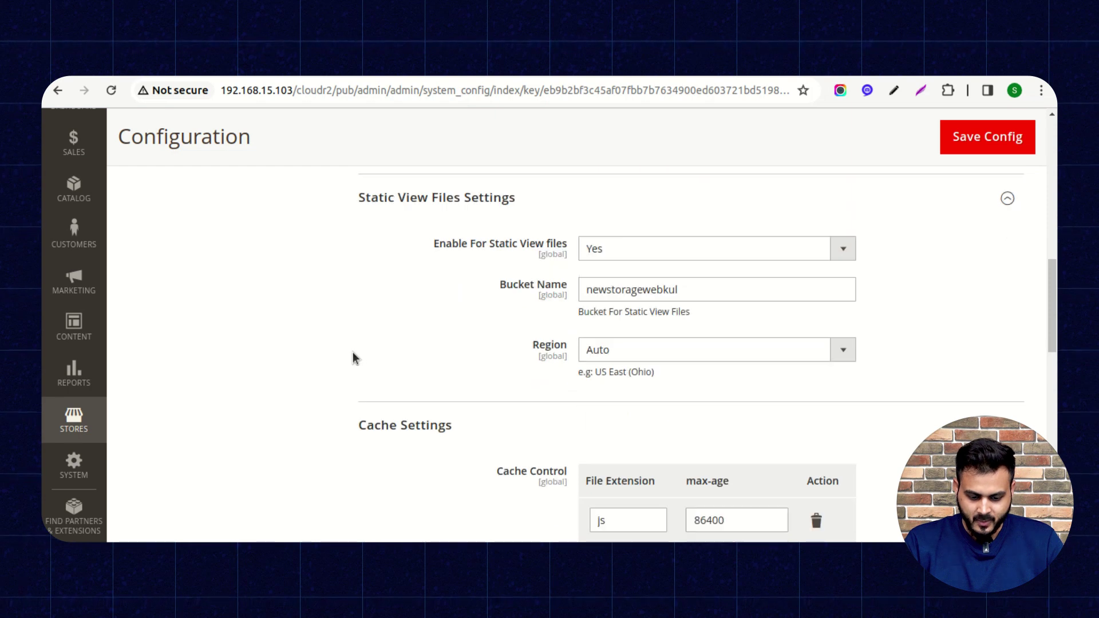
pyautogui.scroll(-2, 353, 353)
pyautogui.scroll(-3, 359, 346)
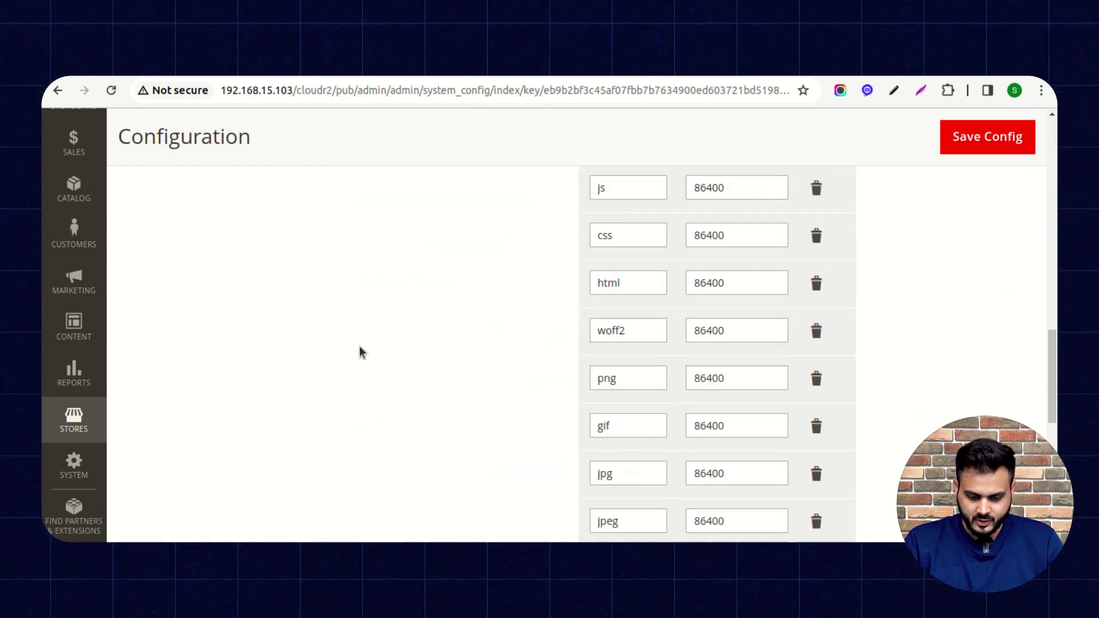
pyautogui.scroll(-3, 359, 346)
pyautogui.scroll(-2, 359, 346)
pyautogui.scroll(-2, 359, 346)
pyautogui.scroll(1, 320, 378)
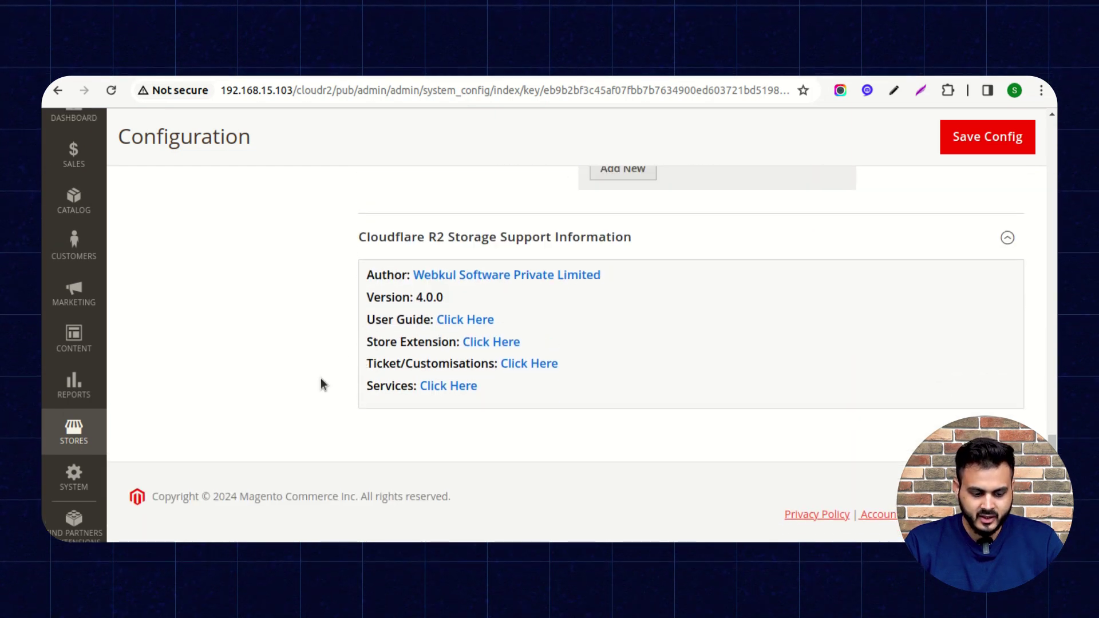
pyautogui.scroll(5, 357, 406)
pyautogui.scroll(4, 356, 405)
pyautogui.scroll(5, 356, 407)
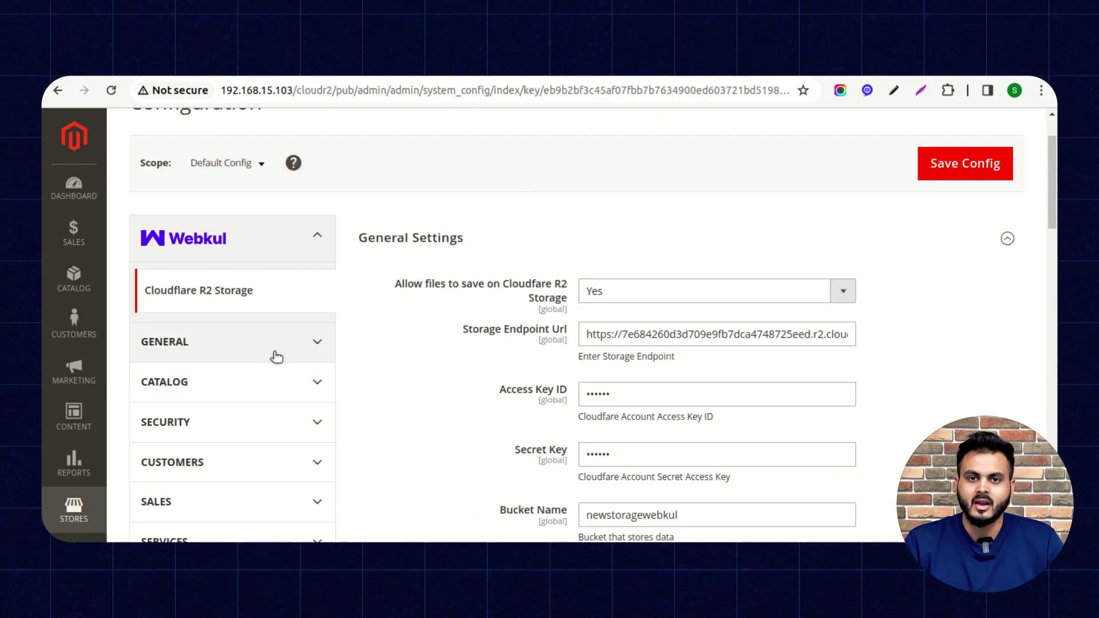
pyautogui.scroll(-3, 337, 323)
# - Under Advanced > System, keep Media Storage set to Cloudflare R2
pyautogui.click(258, 313)
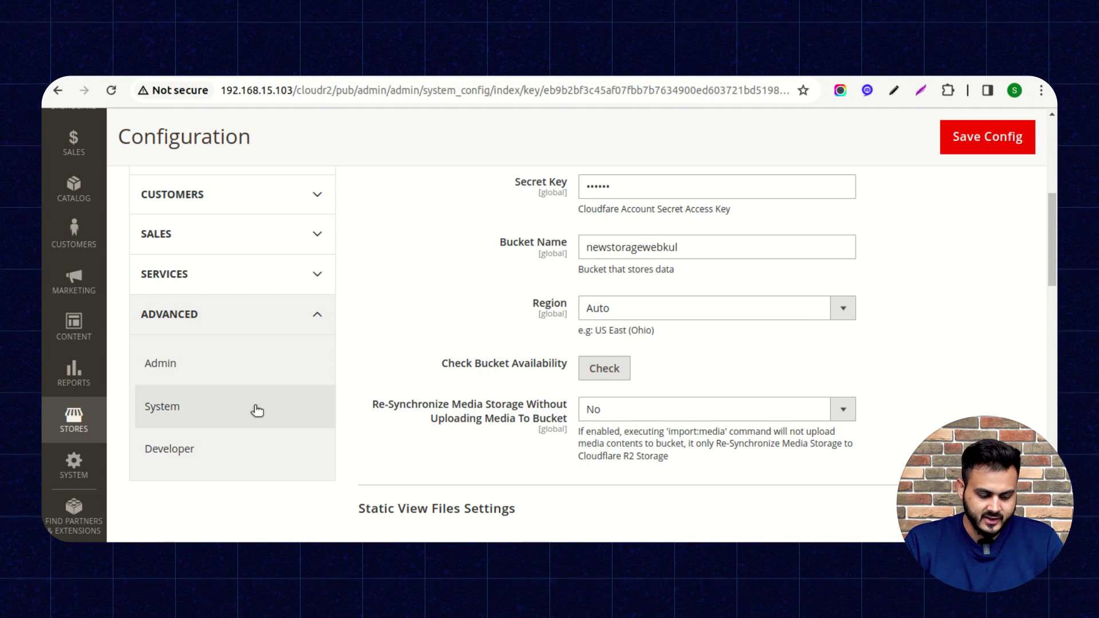
pyautogui.click(222, 414)
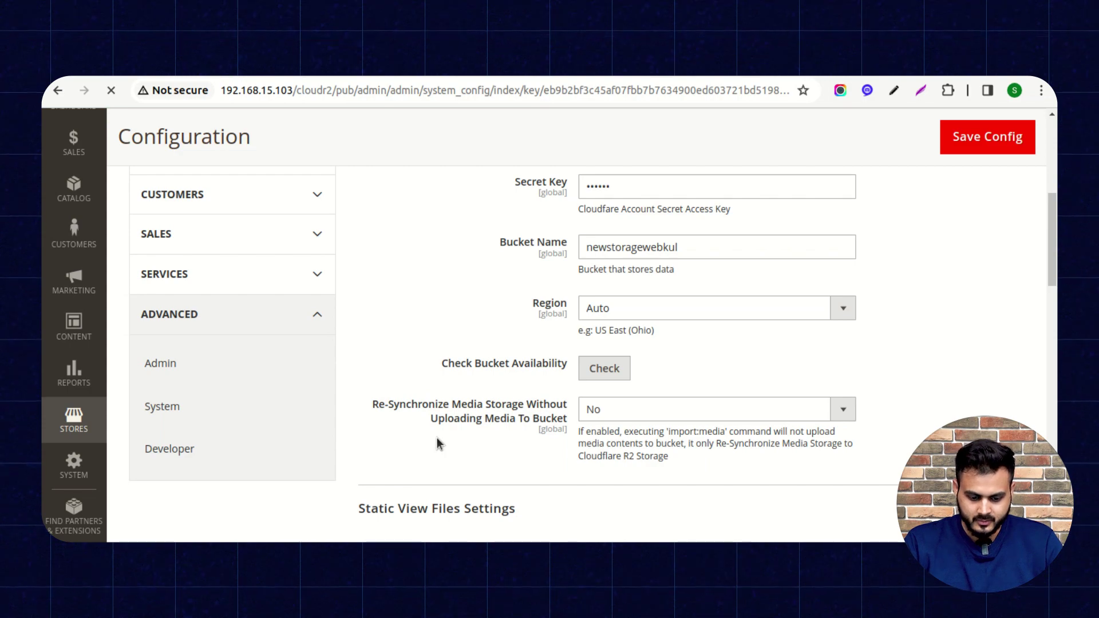
pyautogui.scroll(-5, 560, 390)
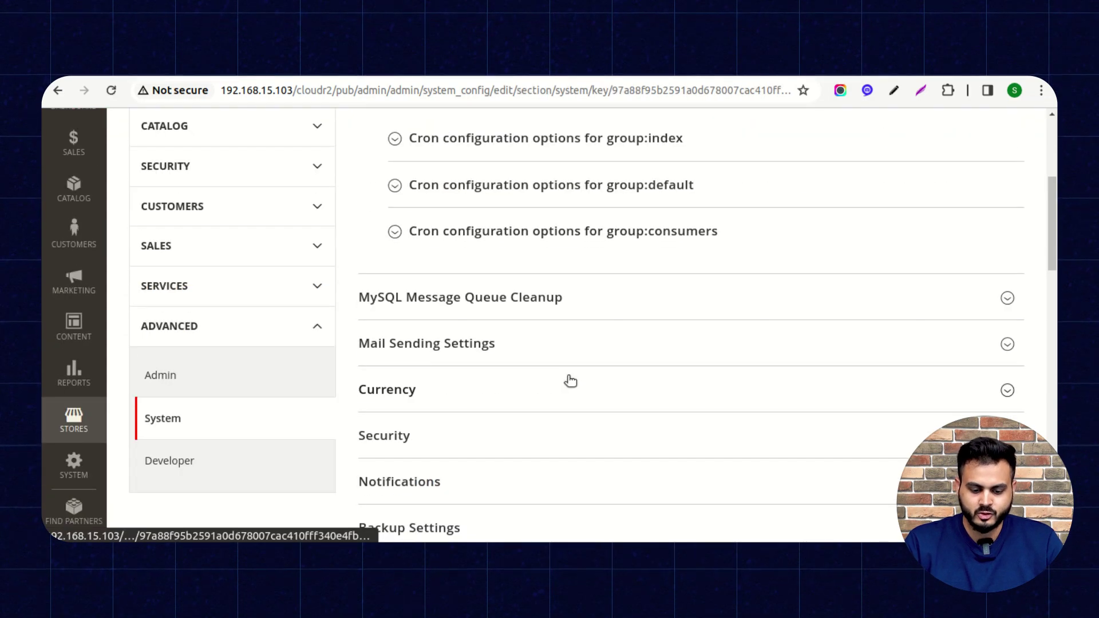
pyautogui.scroll(-4, 560, 377)
pyautogui.scroll(-2, 549, 352)
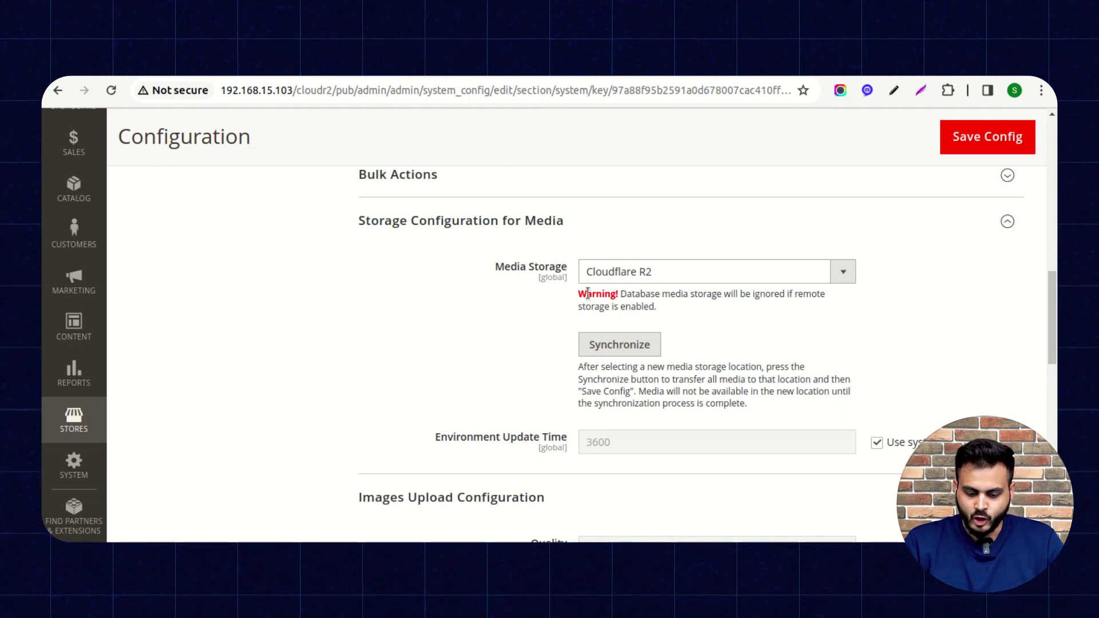
pyautogui.click(737, 273)
pyautogui.click(631, 322)
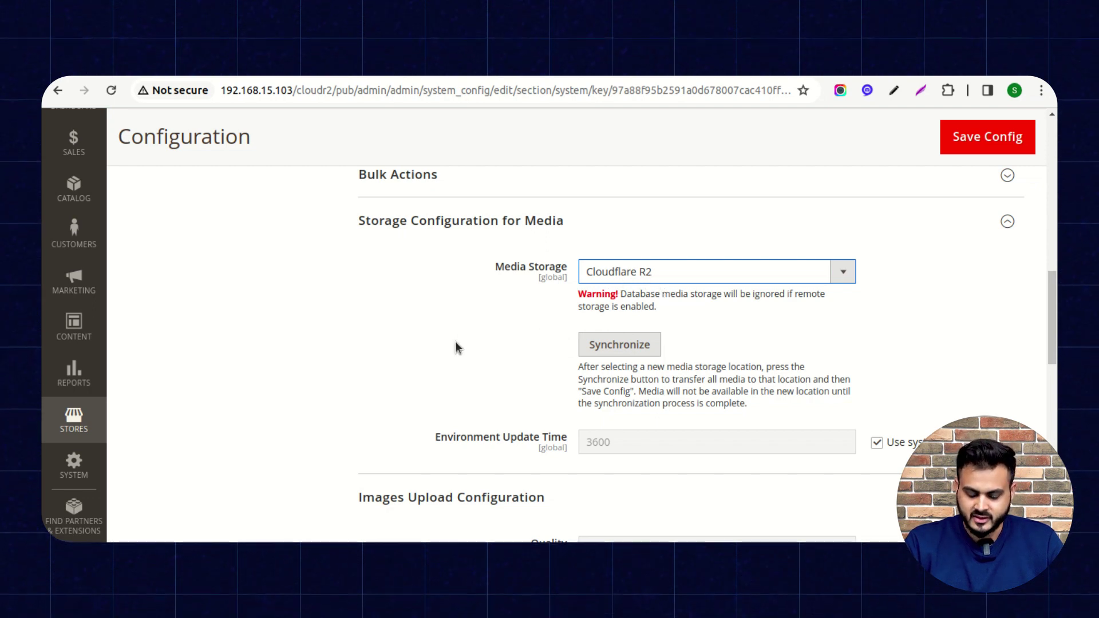
pyautogui.click(664, 273)
pyautogui.click(652, 321)
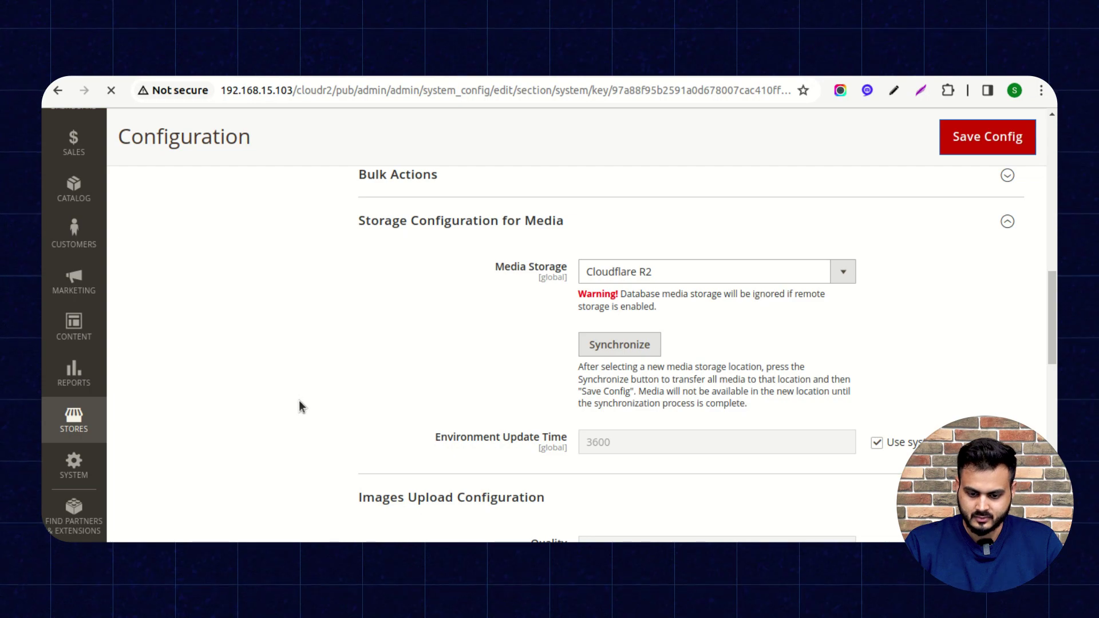
pyautogui.scroll(-3, 299, 400)
pyautogui.scroll(-2, 310, 404)
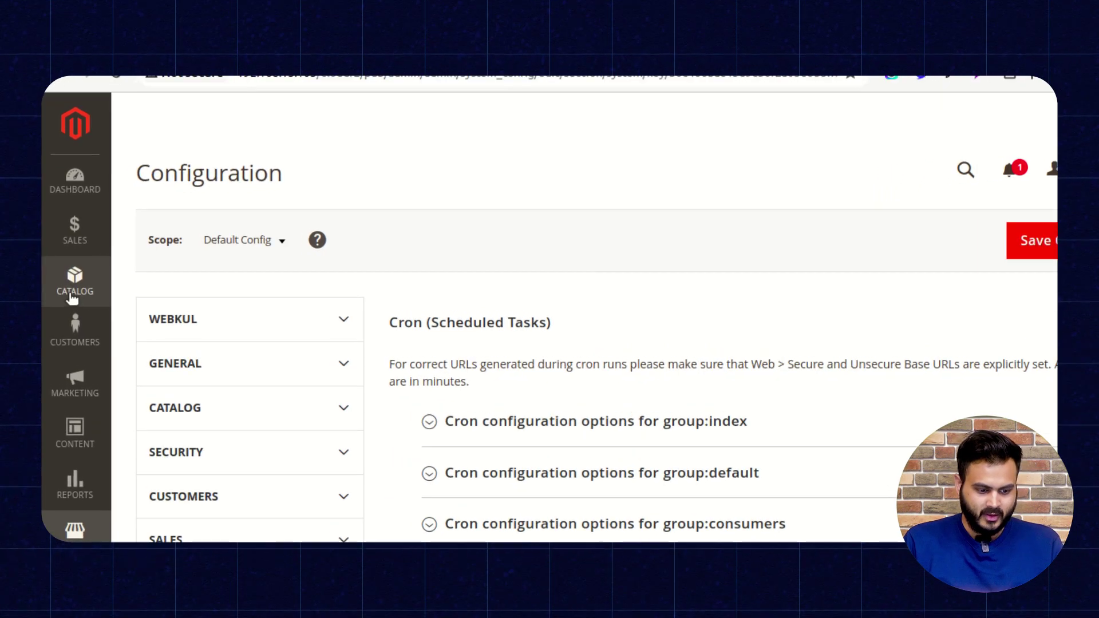
# - From Catalog > Products, start a new product with Add Product
pyautogui.click(75, 283)
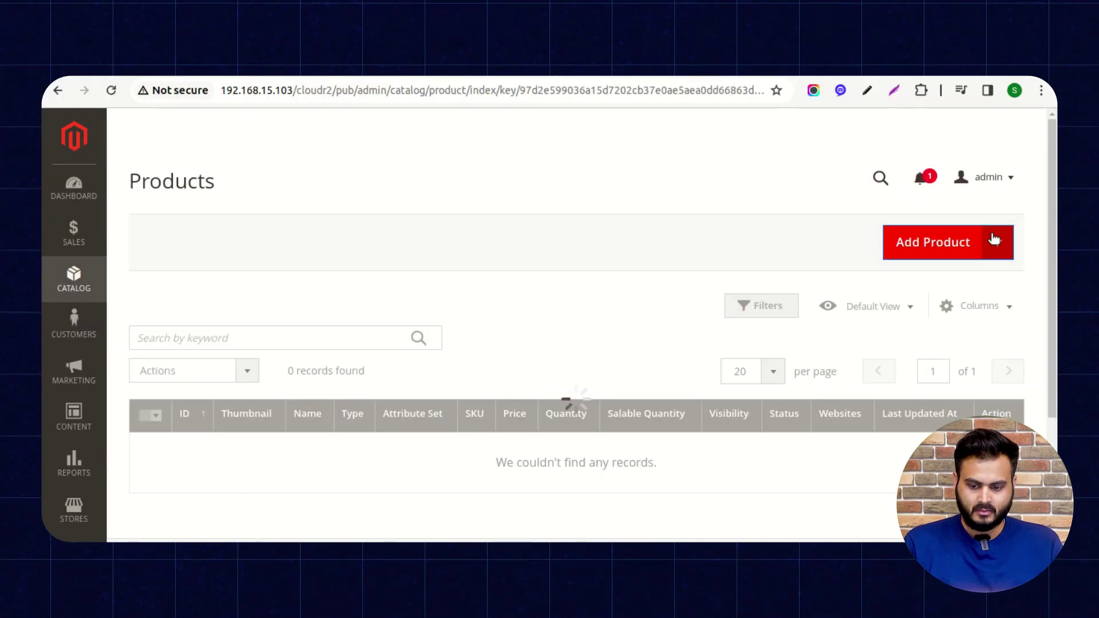
pyautogui.click(988, 241)
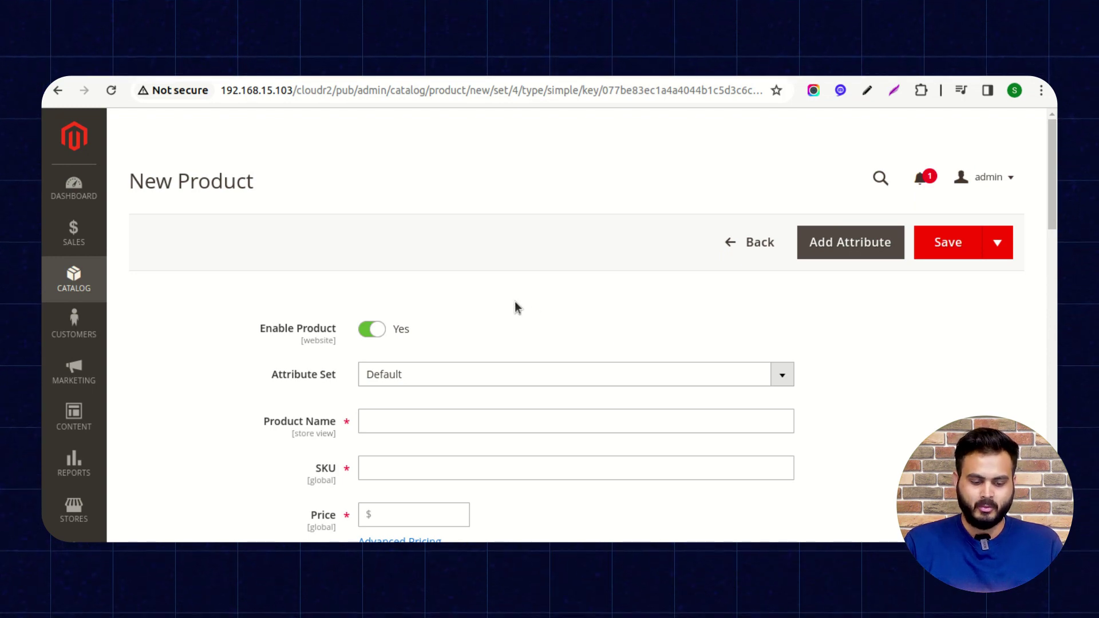
# - Enter name 'Headphone', price 100, quantity 100 and weight 20, and check the category list
pyautogui.click(404, 423)
pyautogui.write('H')
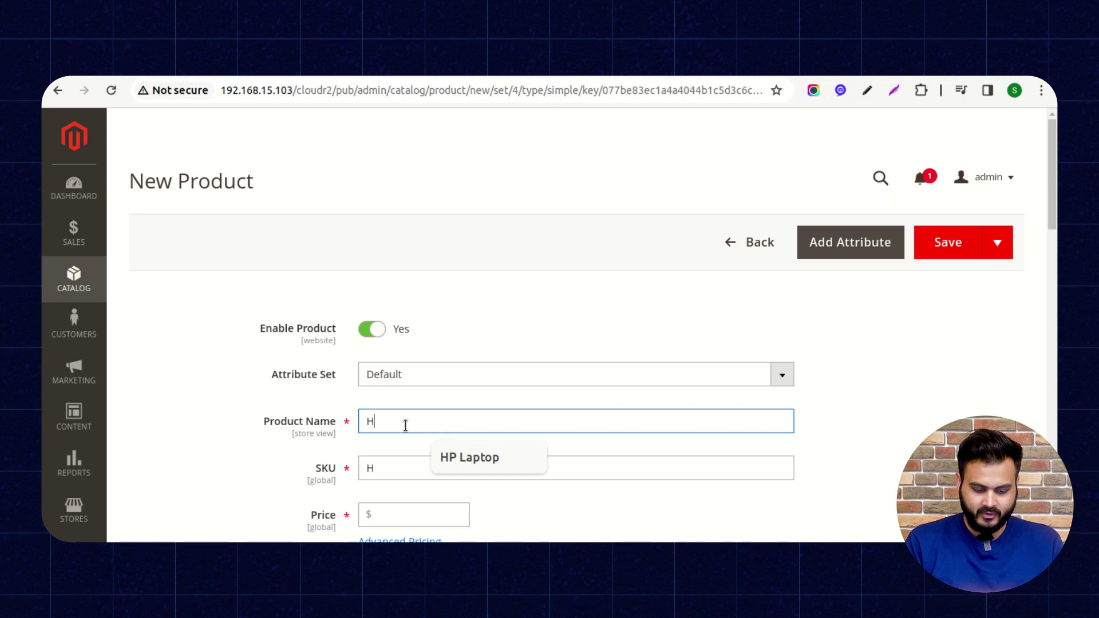
pyautogui.write('eadphone')
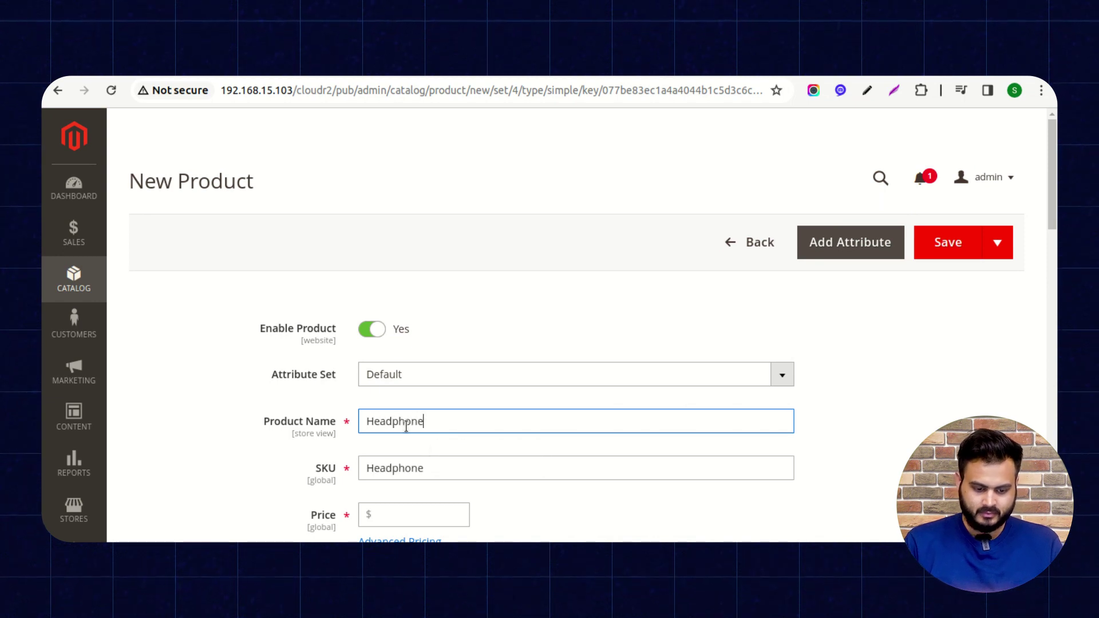
pyautogui.scroll(-2, 404, 422)
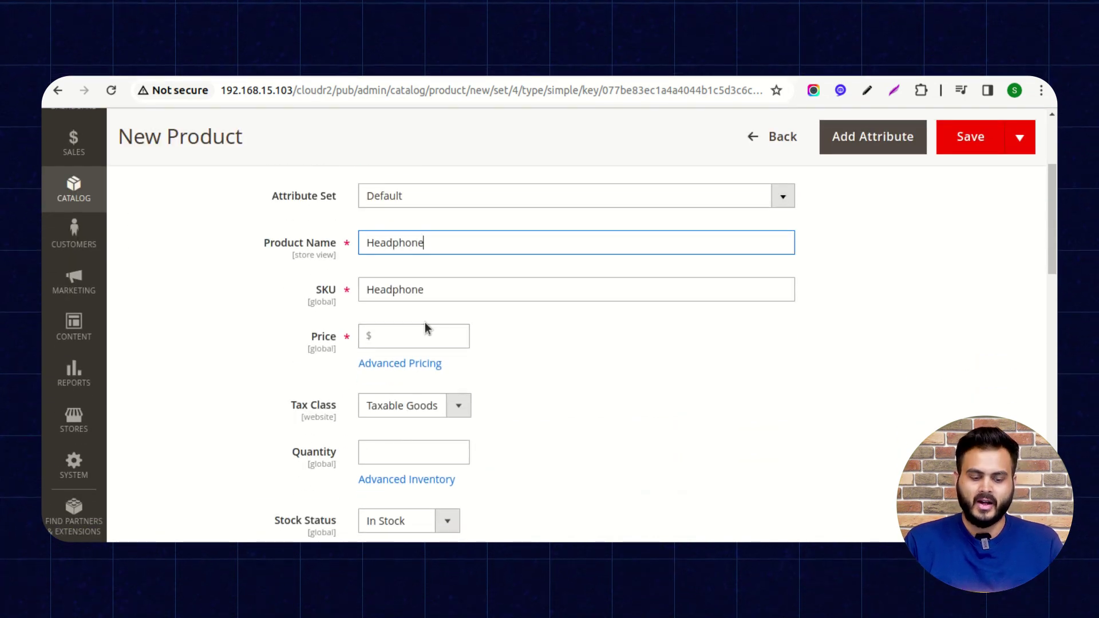
pyautogui.click(421, 335)
pyautogui.write('100')
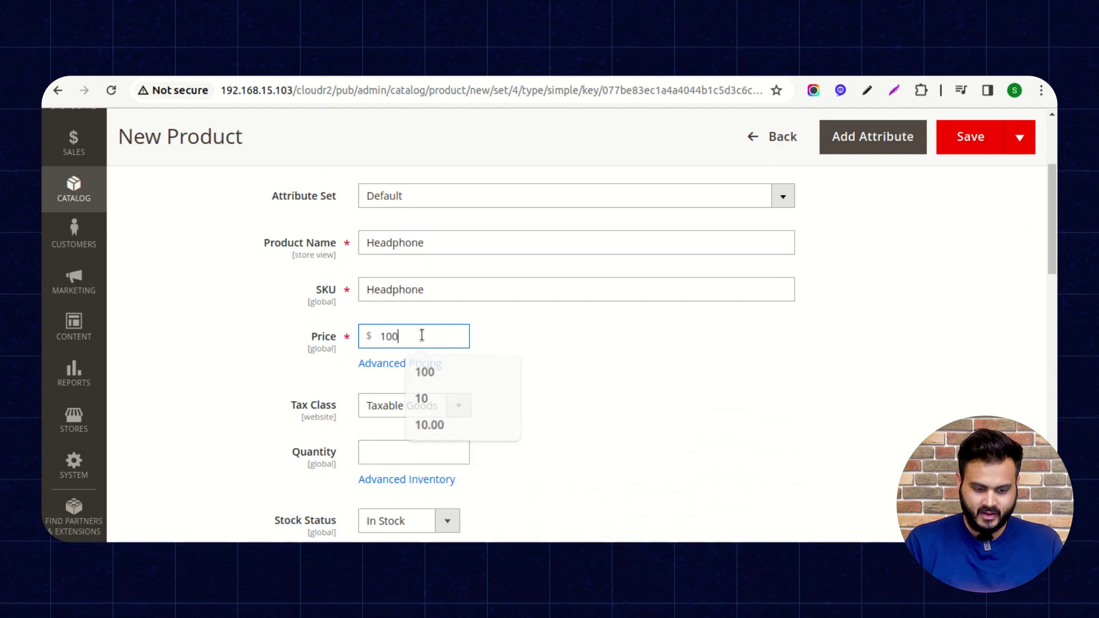
pyautogui.scroll(-1, 412, 388)
pyautogui.click(383, 359)
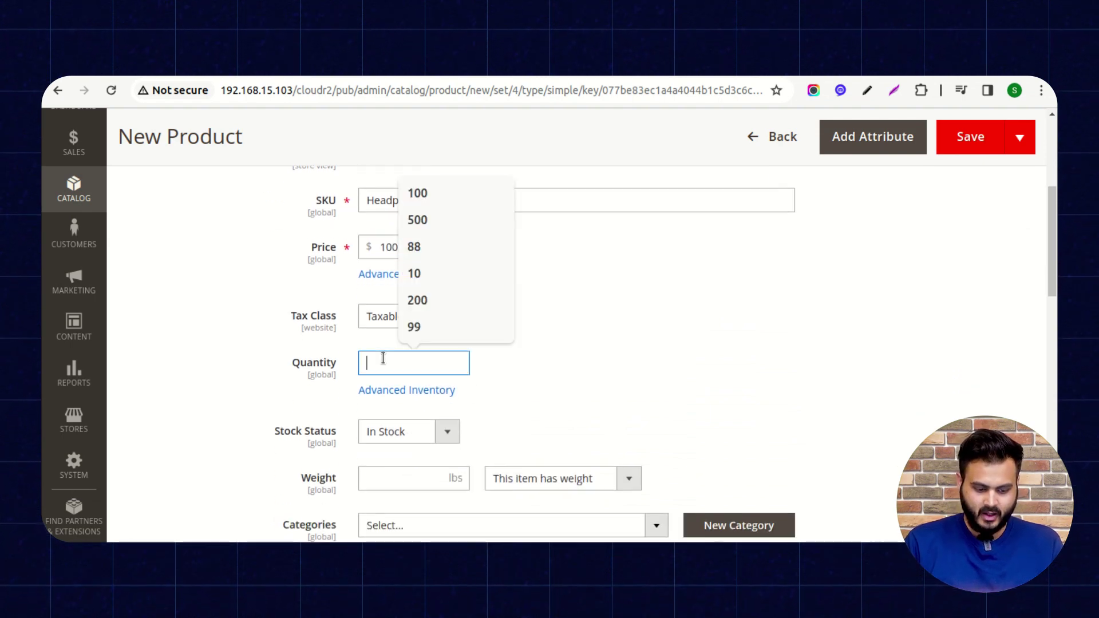
pyautogui.write('100')
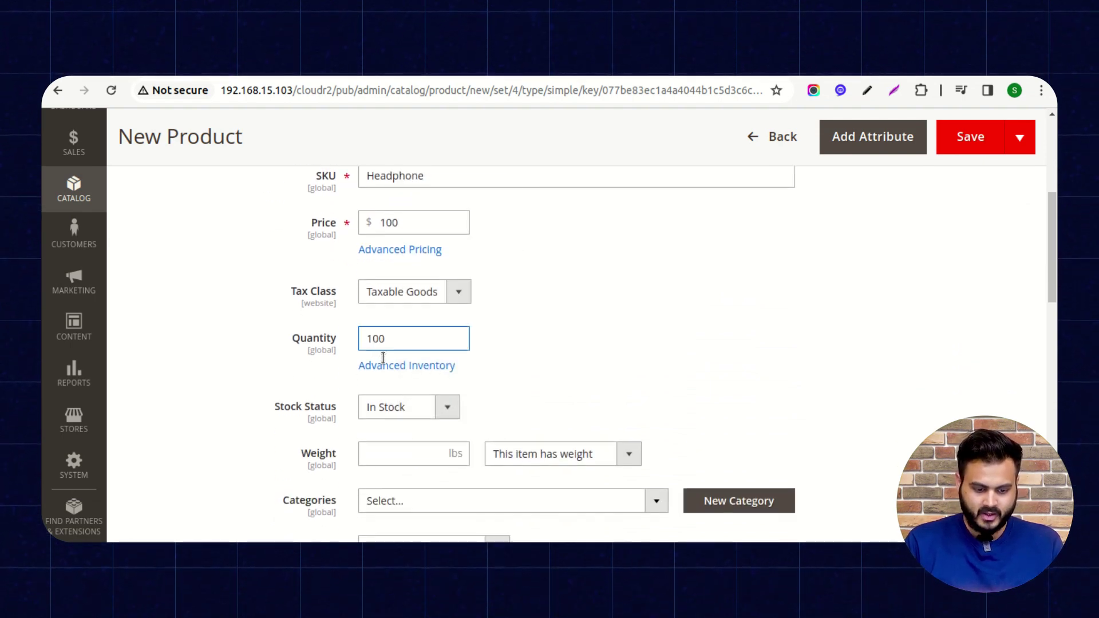
pyautogui.scroll(-2, 408, 300)
pyautogui.click(408, 301)
pyautogui.write('20')
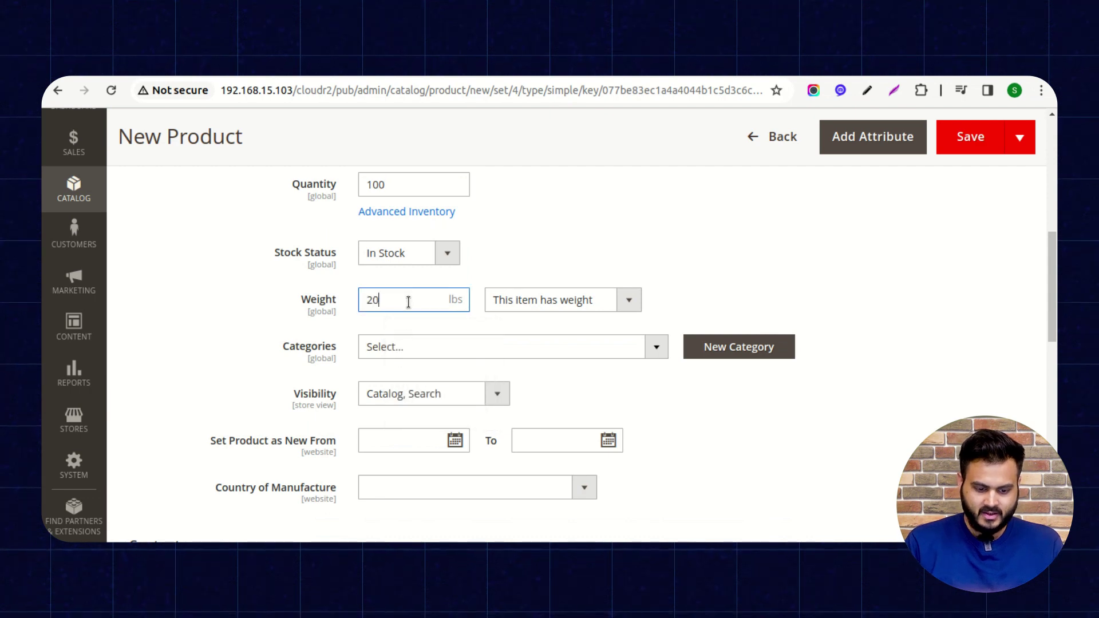
pyautogui.click(433, 348)
pyautogui.scroll(-2, 433, 354)
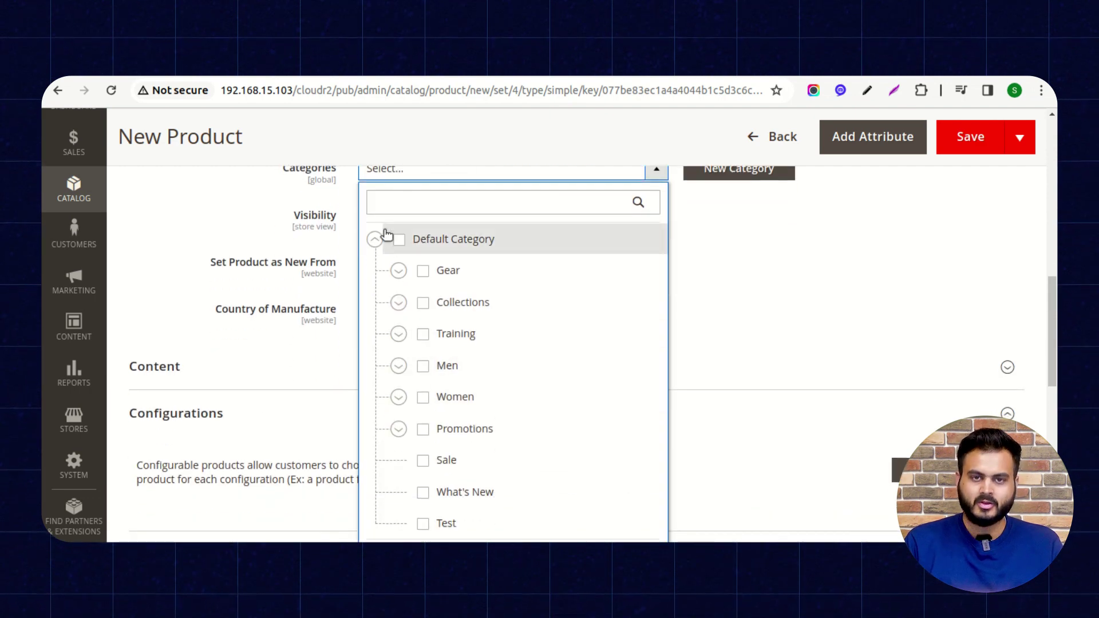
pyautogui.scroll(-3, 402, 249)
pyautogui.click(515, 378)
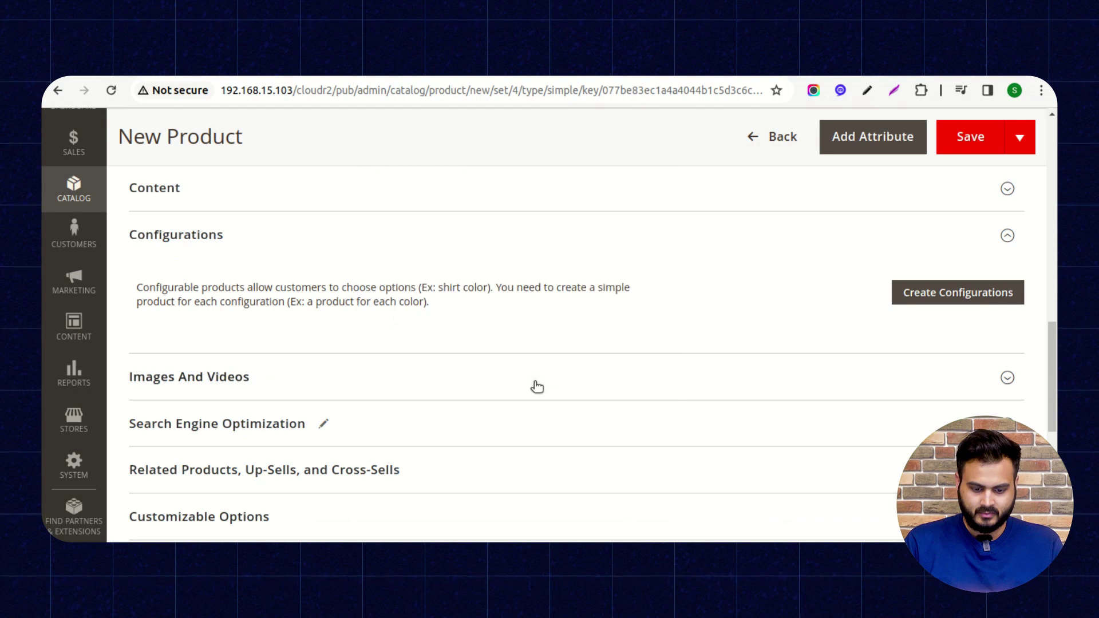
pyautogui.scroll(3, 747, 397)
pyautogui.scroll(-3, 747, 398)
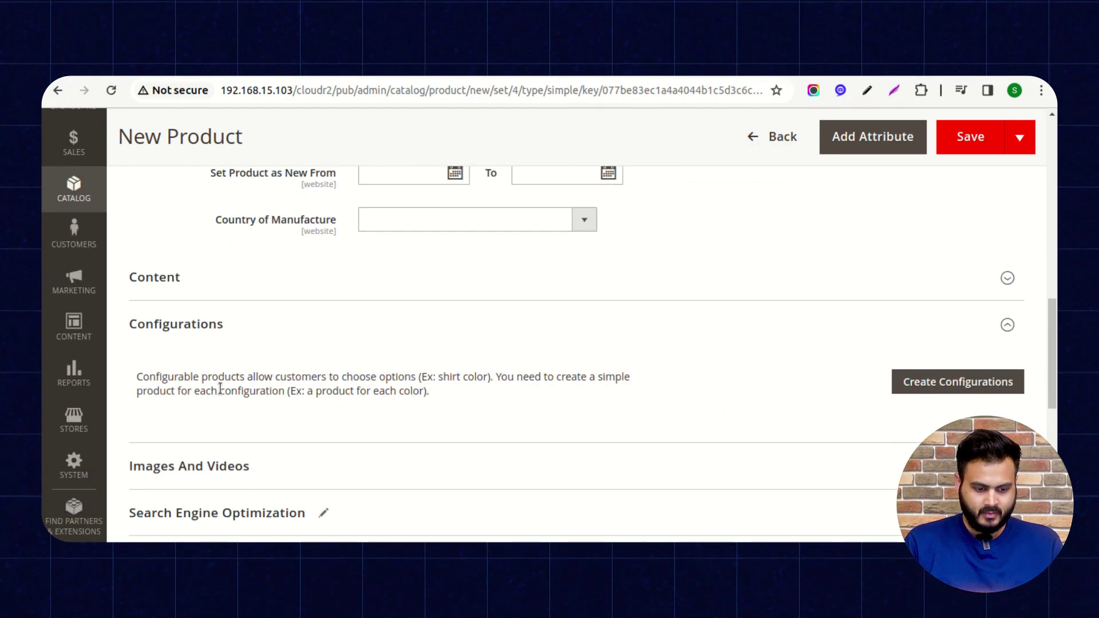
pyautogui.scroll(-1, 429, 386)
pyautogui.click(191, 379)
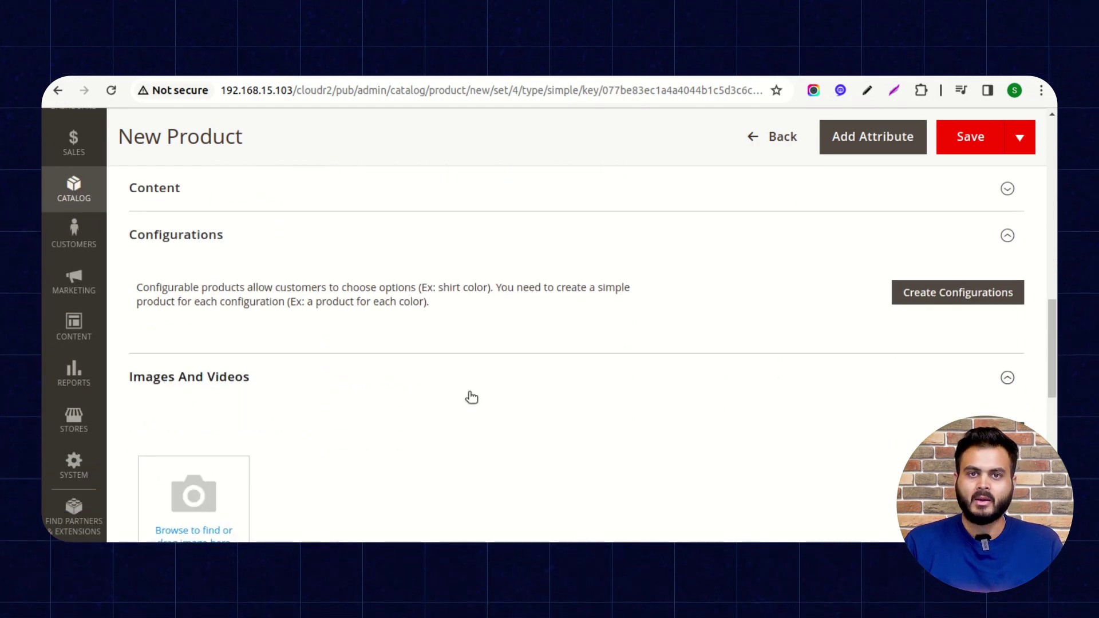
pyautogui.scroll(-1, 447, 395)
# - Upload Music_File.jpg as the Headphone image, then switch to the Customer View storefront
pyautogui.click(206, 408)
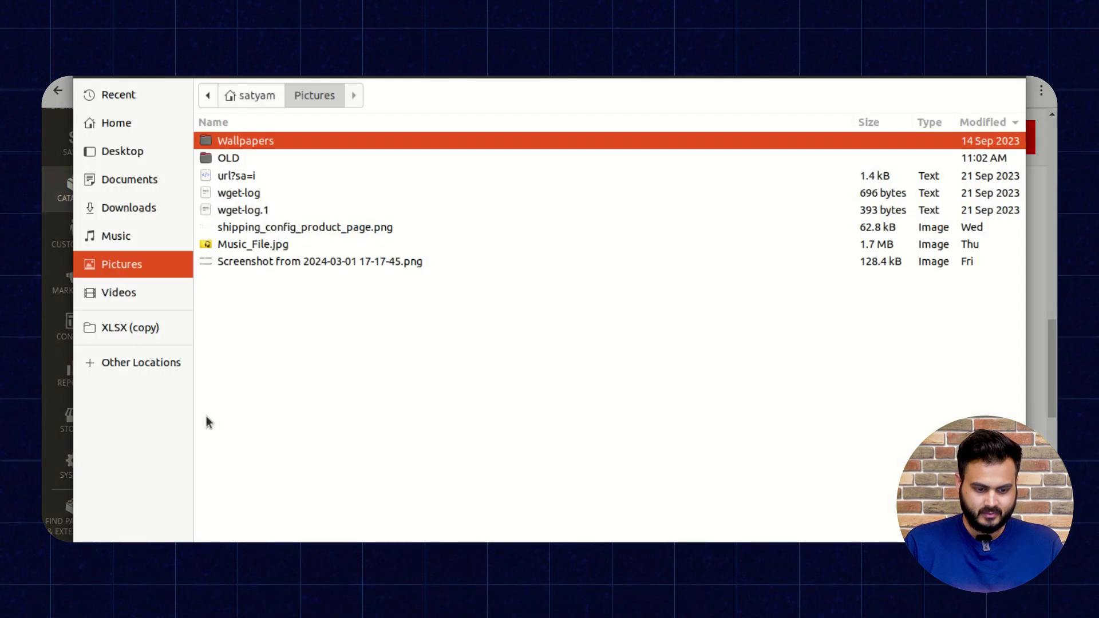
pyautogui.click(272, 248)
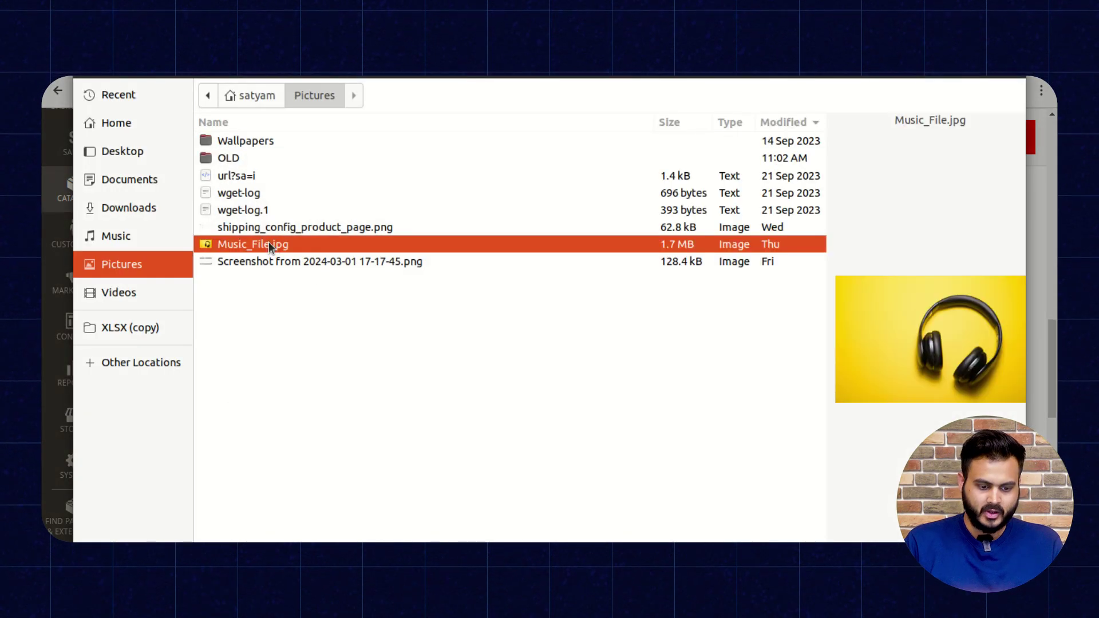
pyautogui.doubleClick(272, 243)
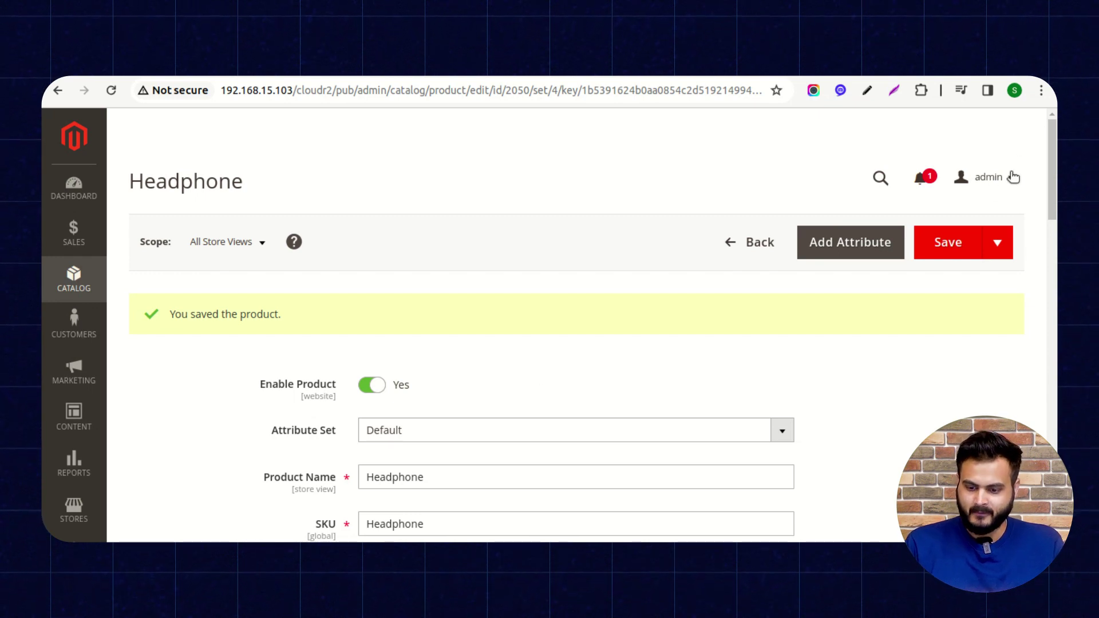
pyautogui.click(987, 178)
pyautogui.click(922, 228)
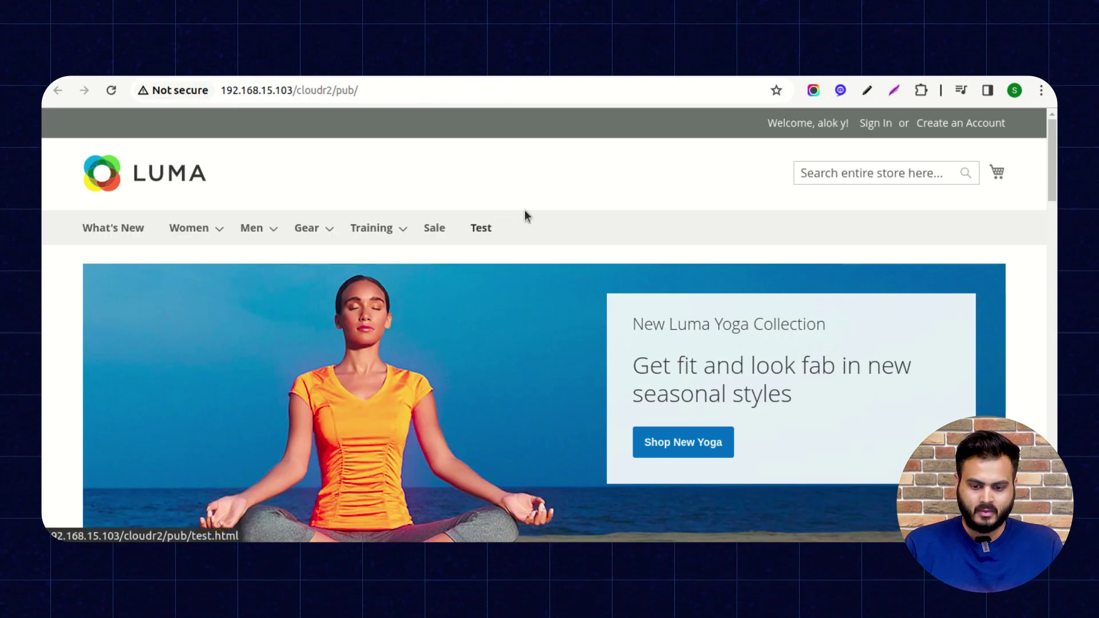
# - Search the Luma store for 'Headphone' and open its product page
pyautogui.click(906, 174)
pyautogui.write('Headp')
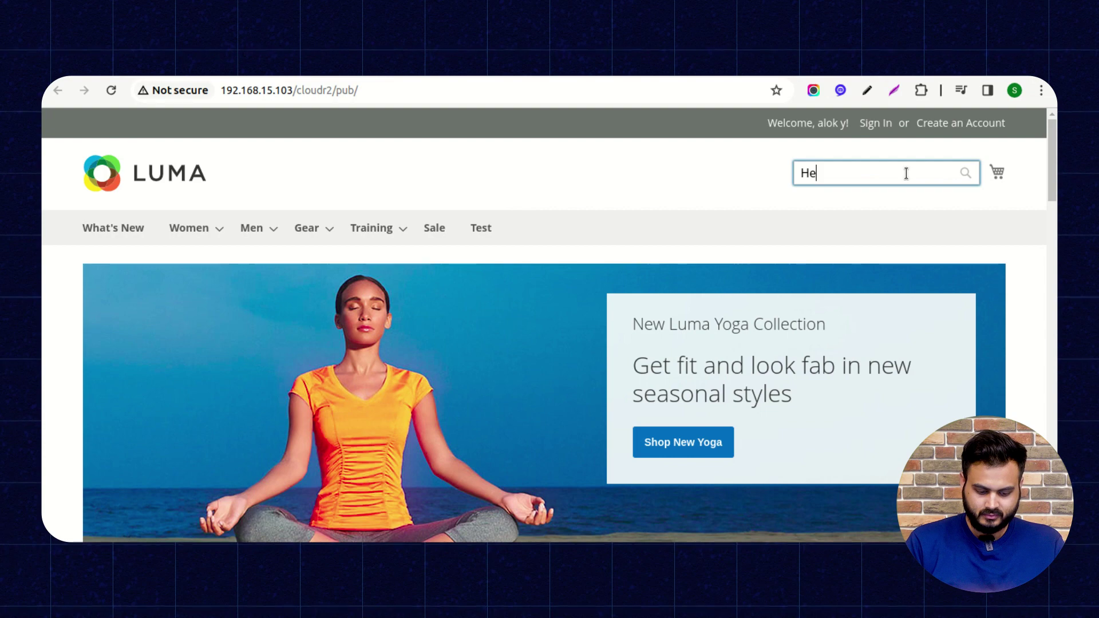
pyautogui.write('hone')
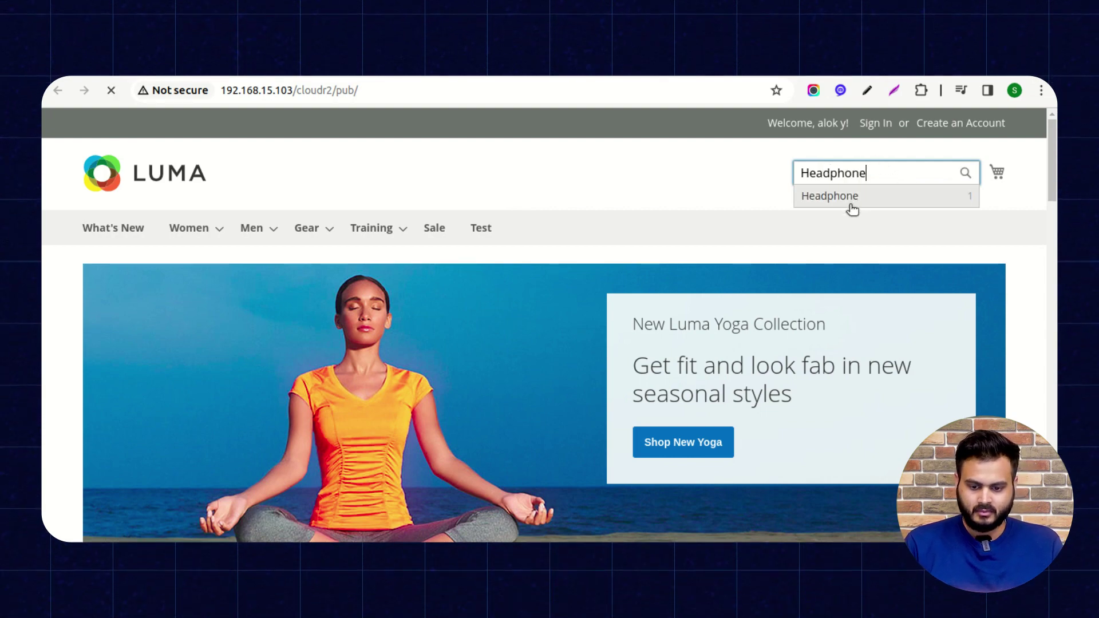
pyautogui.scroll(-5, 620, 214)
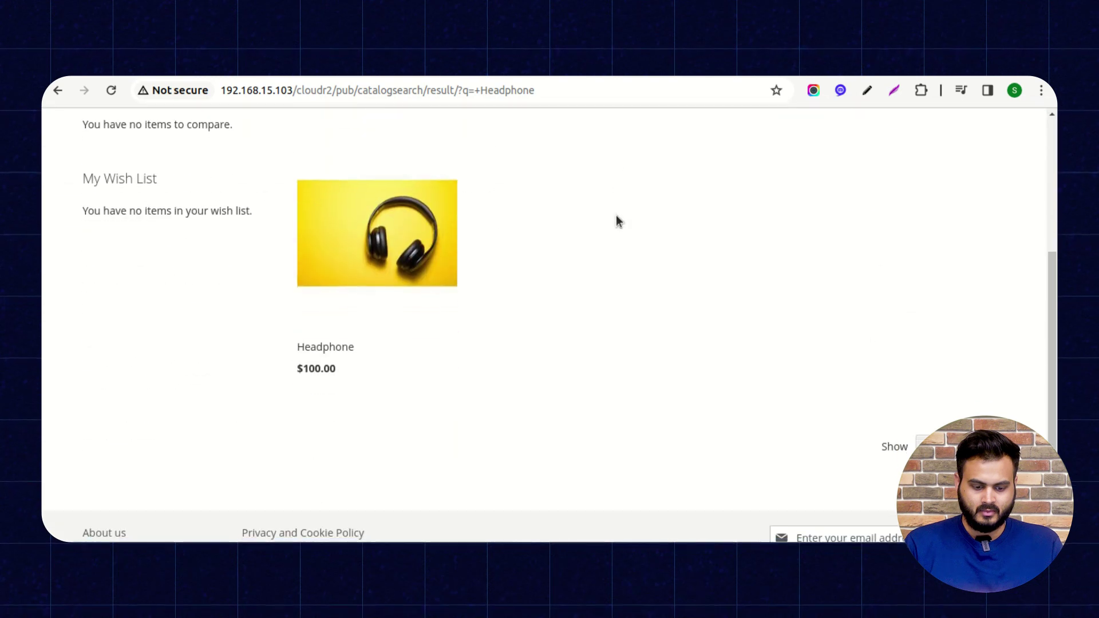
pyautogui.moveTo(377, 233)
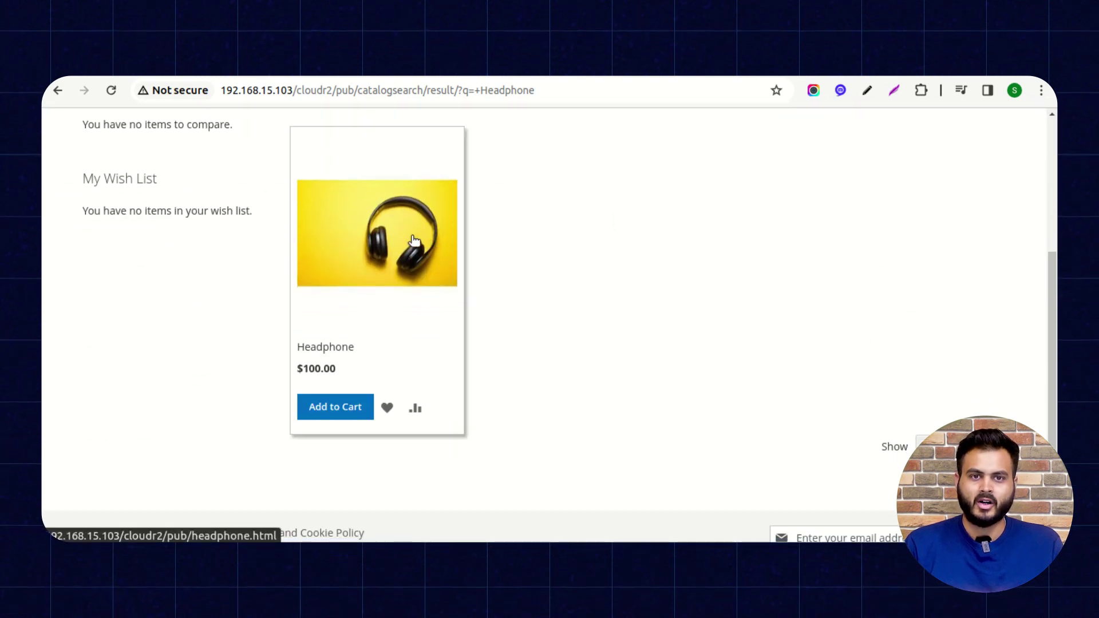
pyautogui.click(386, 200)
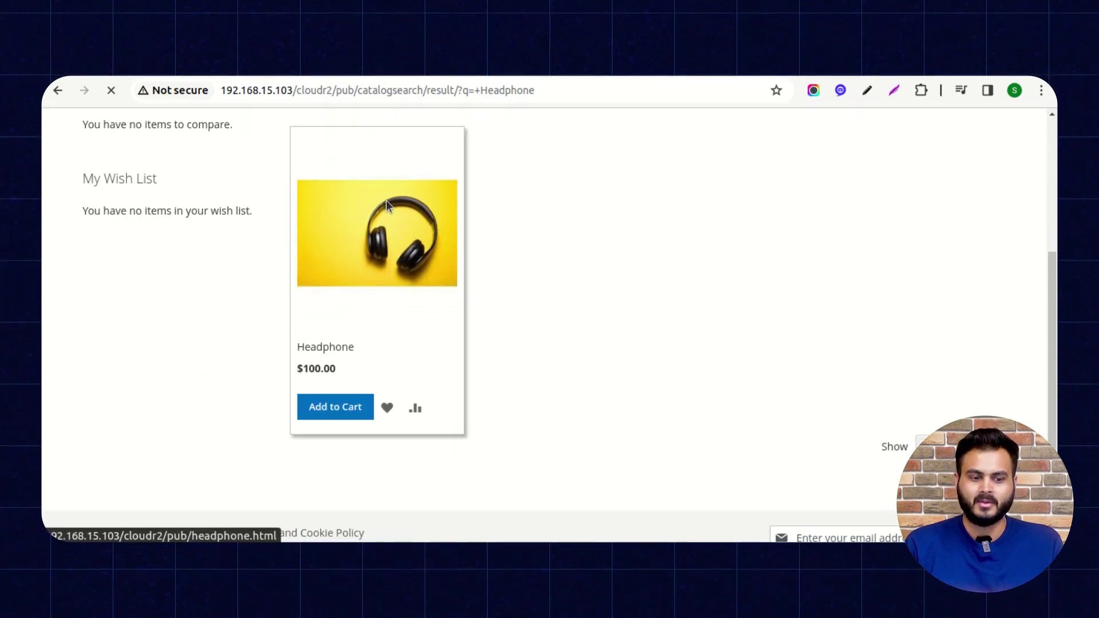
pyautogui.scroll(-2, 391, 285)
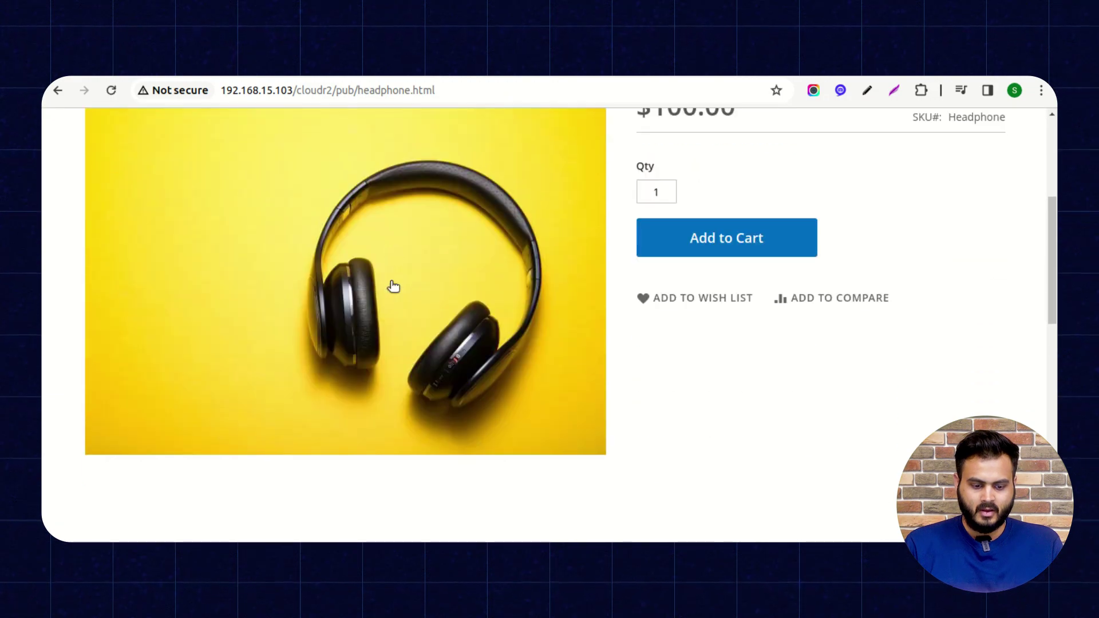
pyautogui.scroll(1, 391, 286)
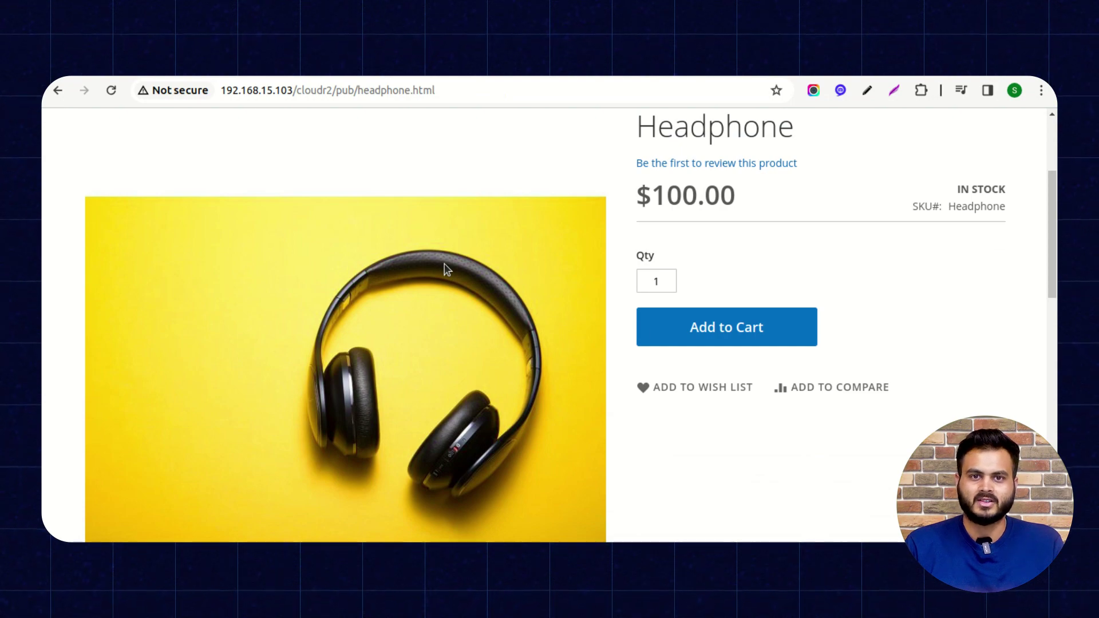
# - Open the Headphone product photo in a new browser tab
pyautogui.rightClick(286, 269)
pyautogui.click(385, 287)
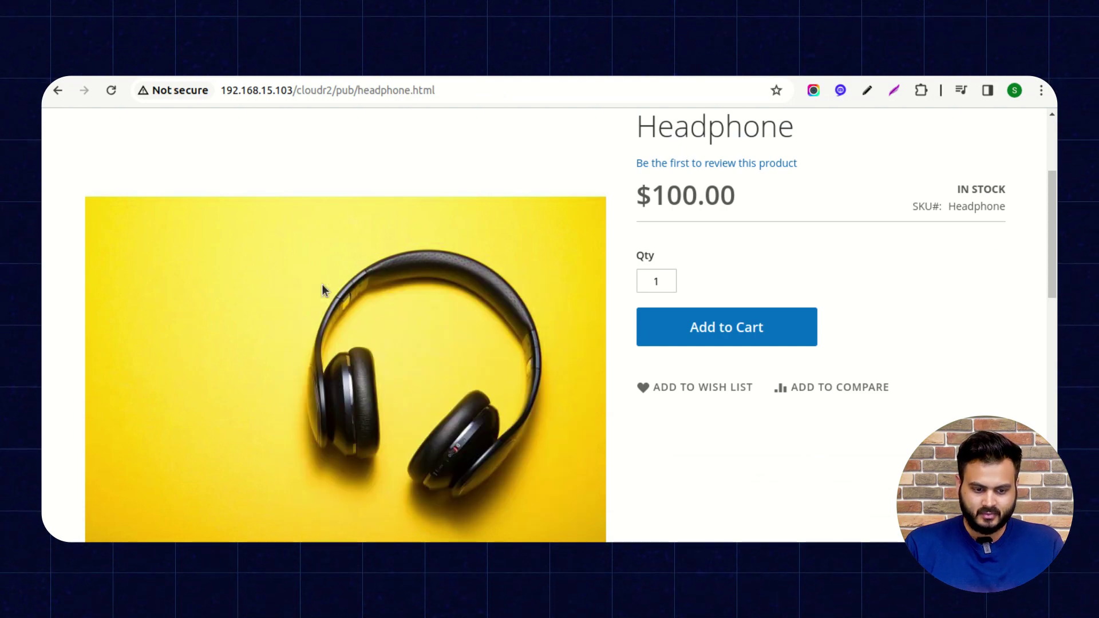